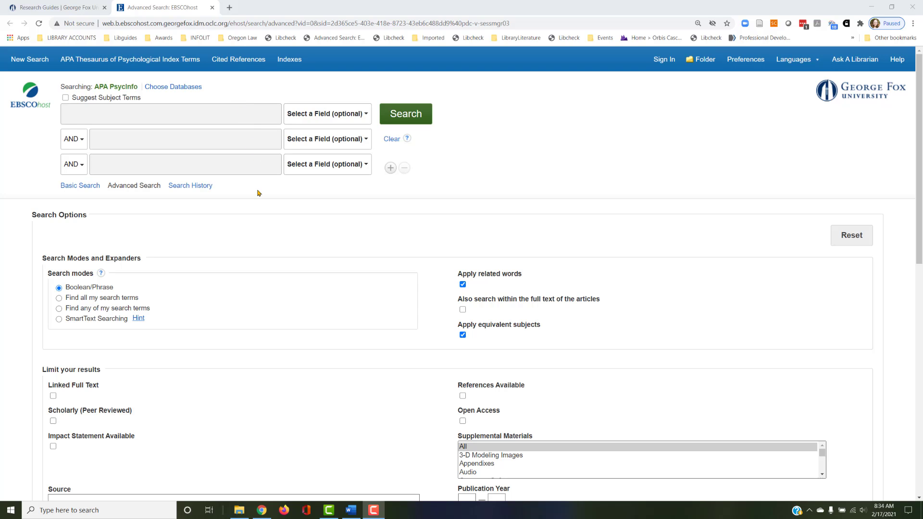
Limit the advanced search to Scholarly (Peer Reviewed) publications
scroll(309, 225, "down", 1)
scroll(309, 225, "down", 5)
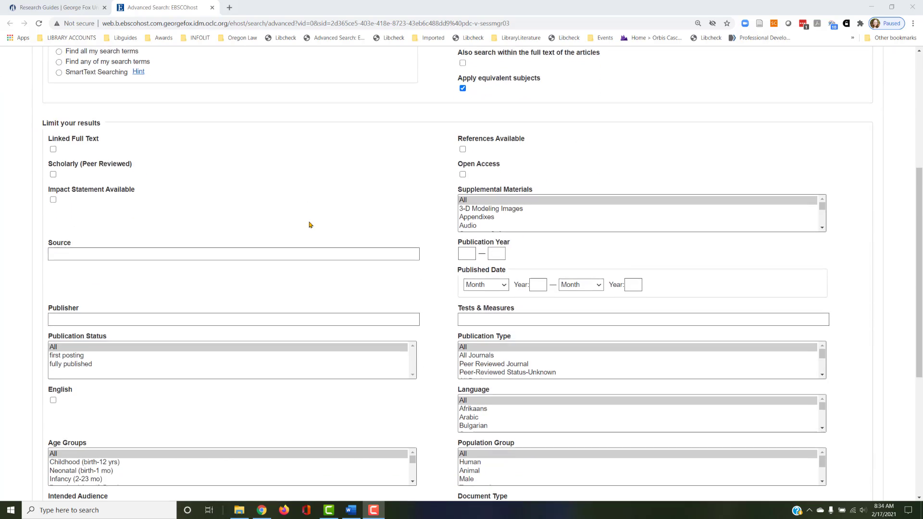
scroll(309, 224, "up", 5)
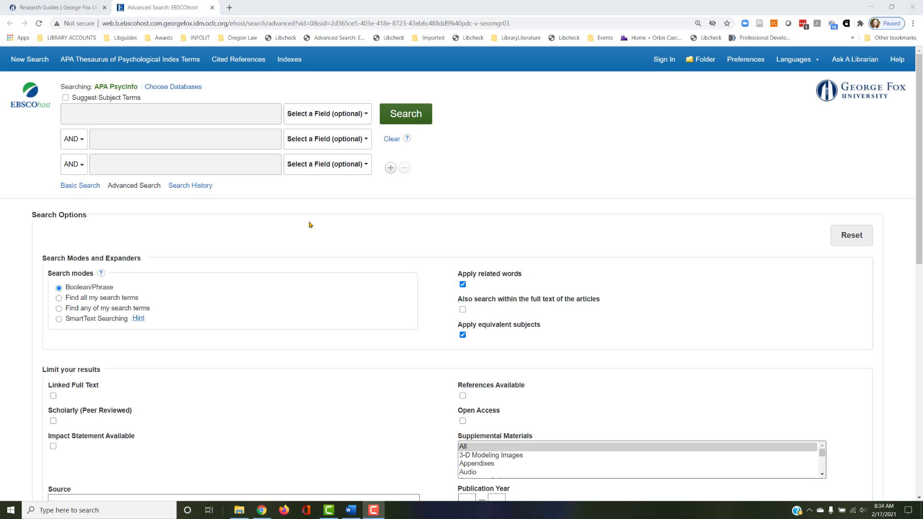
scroll(309, 224, "down", 8)
scroll(309, 225, "down", 2)
scroll(309, 224, "up", 9)
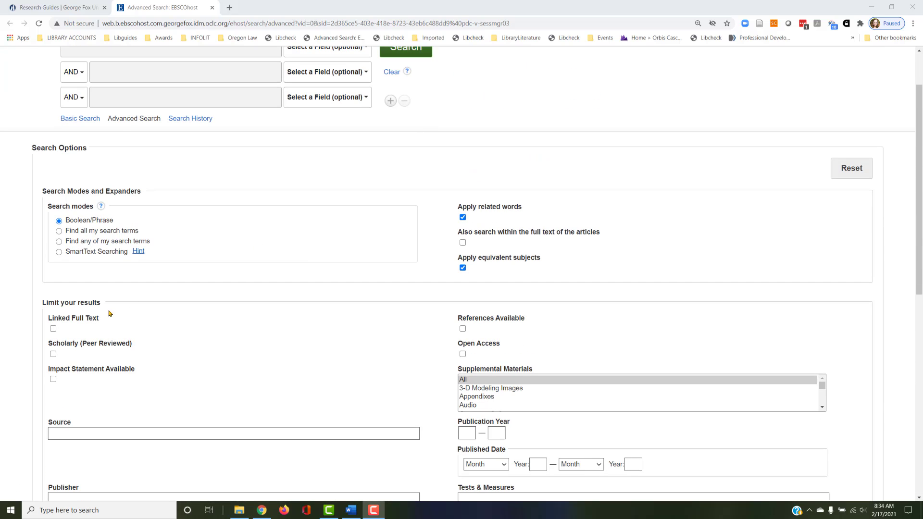
left_click(53, 354)
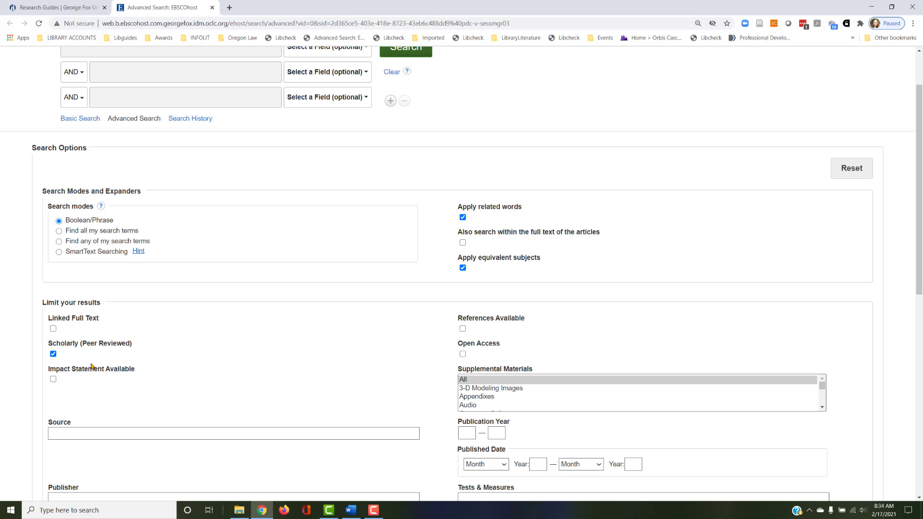
Search APA PsycInfo for the exact phrase "cognitive load" in quotation marks
scroll(154, 363, "up", 2)
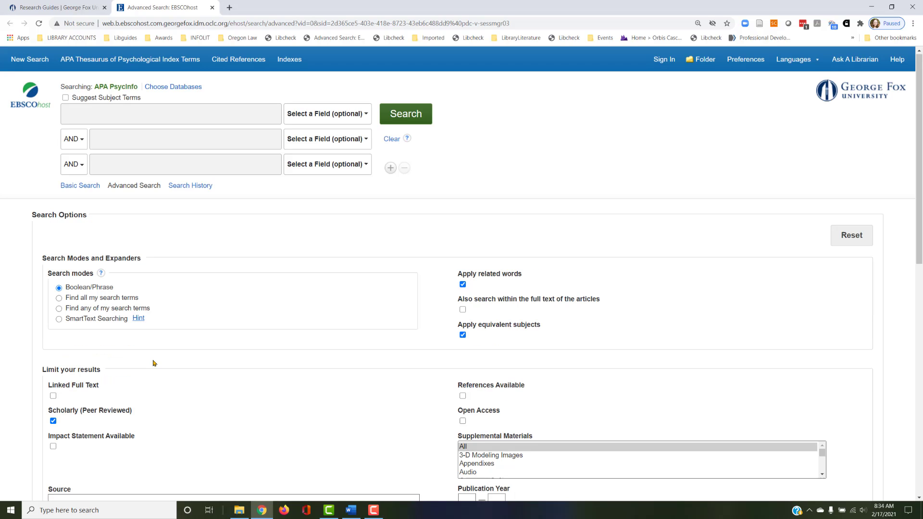
left_click(165, 119)
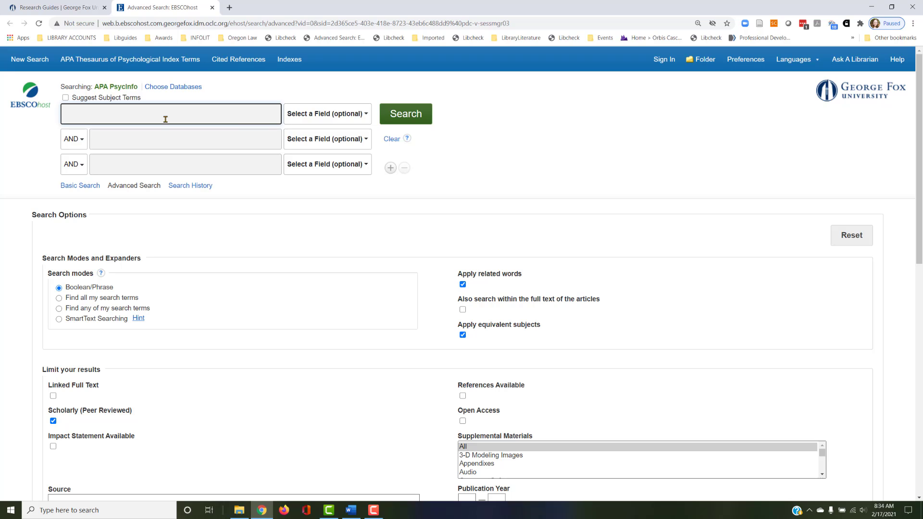
type("\"cognitive load\"")
left_click(395, 113)
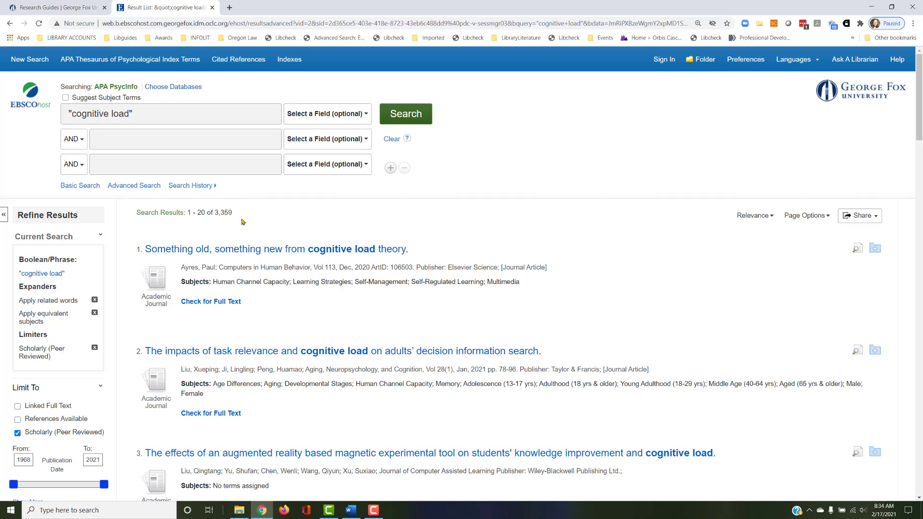
Examine the refinement categories beside the results and the subject terms listed for the fifth article, about growth mindset
scroll(247, 221, "down", 2)
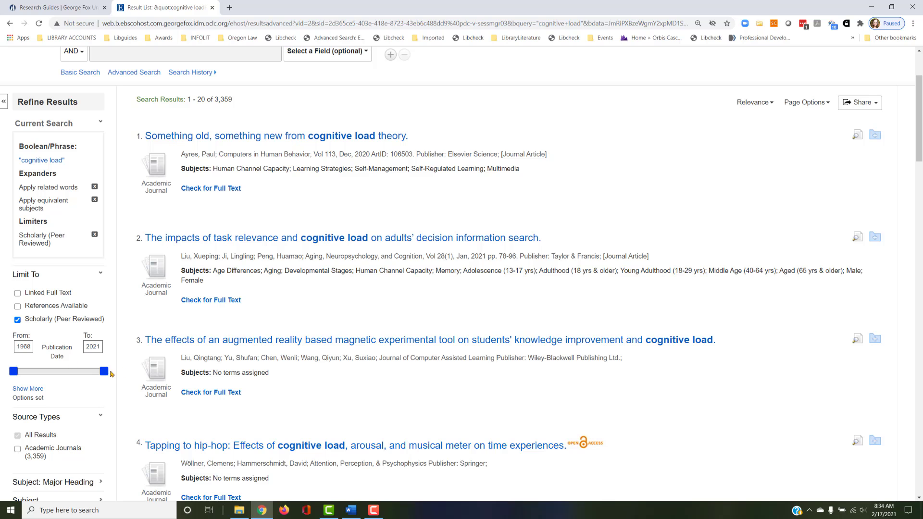
scroll(104, 412, "down", 1)
scroll(104, 412, "down", 3)
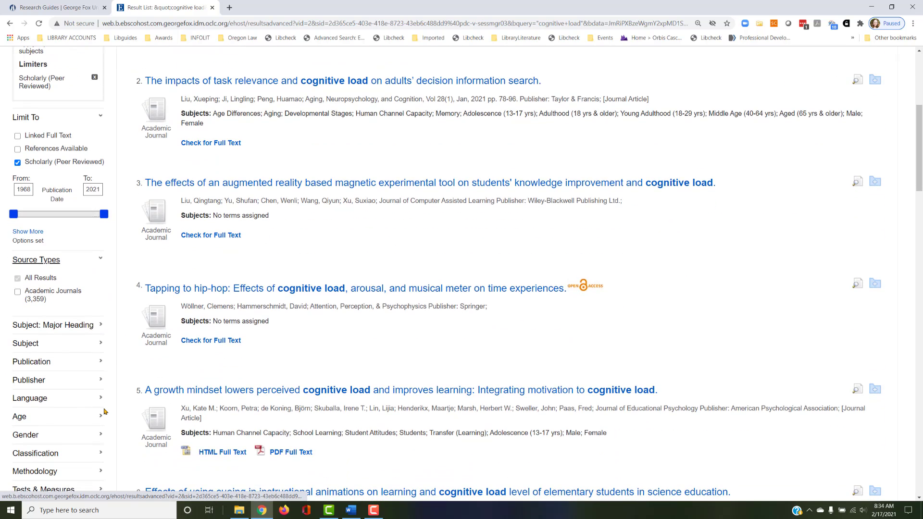
scroll(227, 360, "down", 2)
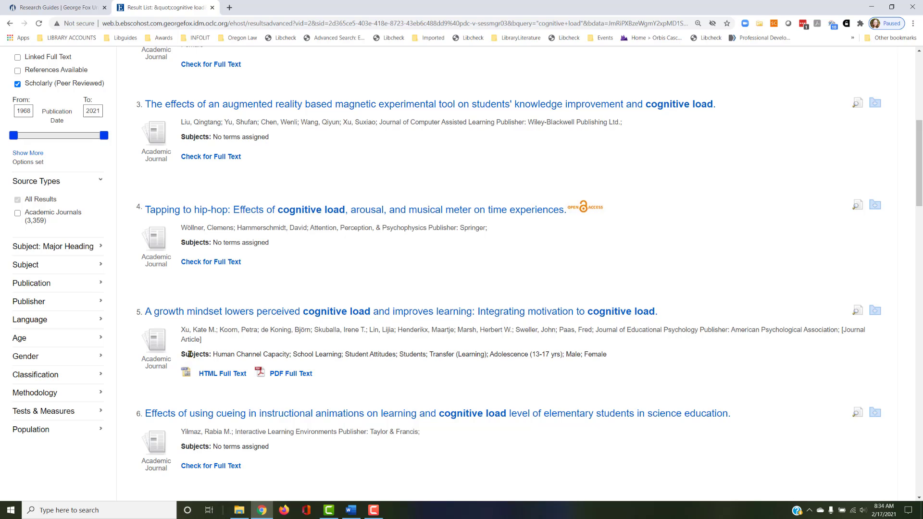
left_click_drag(181, 353, 619, 354)
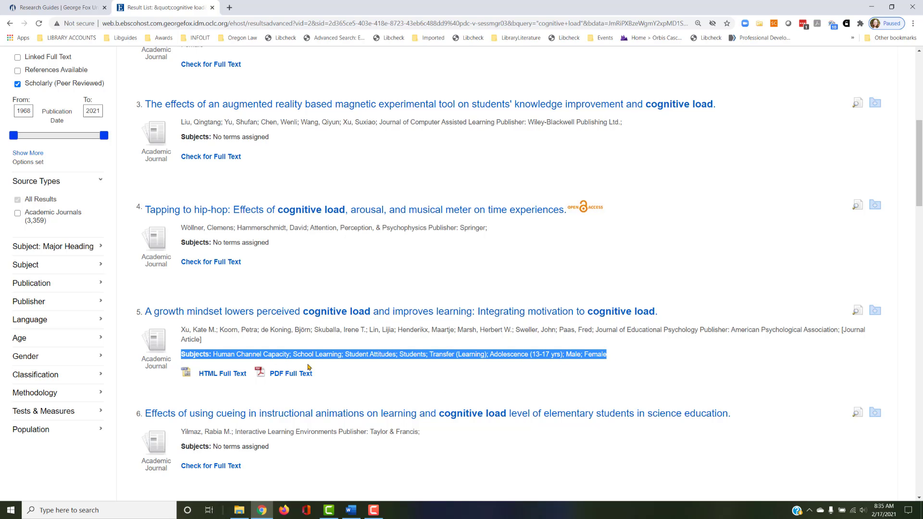
left_click(619, 361)
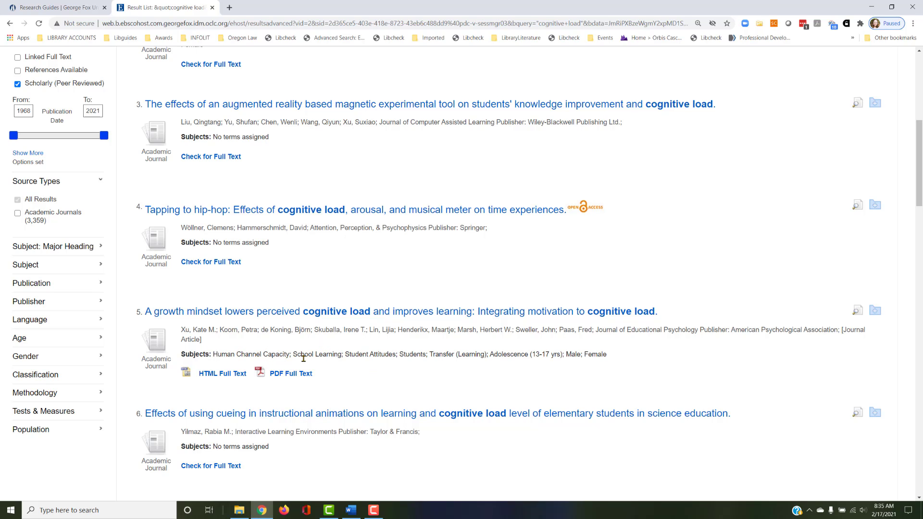
Browse the APA Thesaurus of Psychological Index Terms for cognitive load and open the details of its preferred term, Human Channel Capacity
scroll(303, 358, "up", 7)
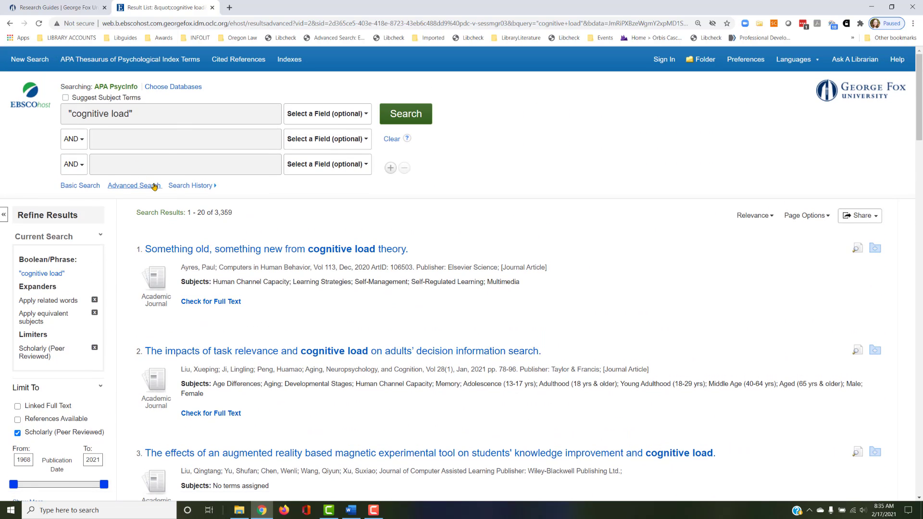
left_click(145, 65)
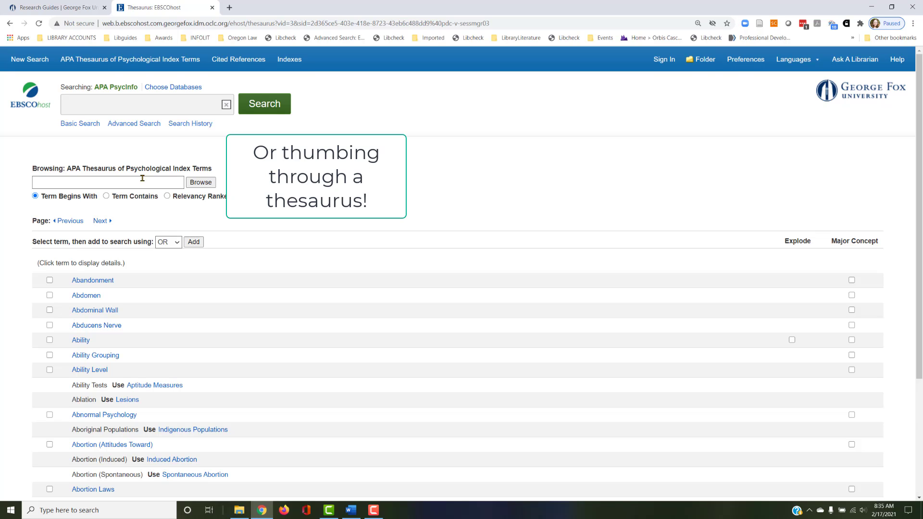
left_click(109, 182)
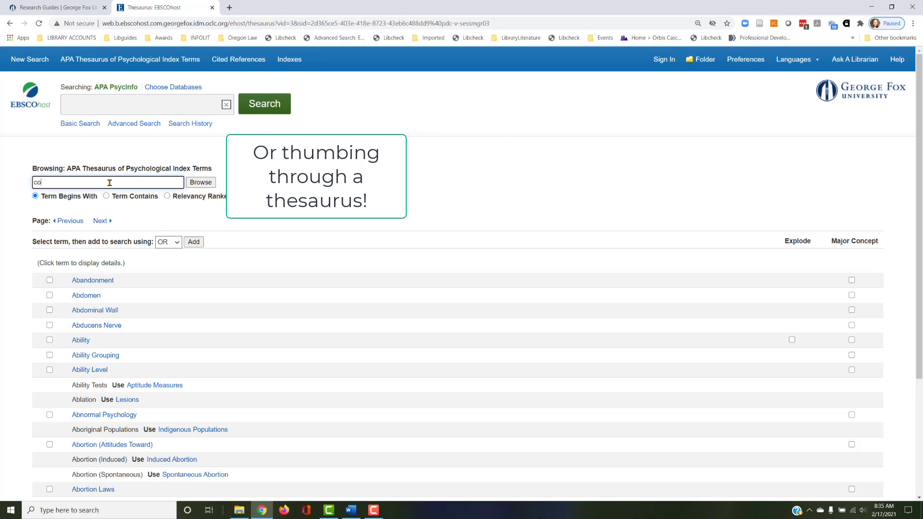
type("cognitive loa")
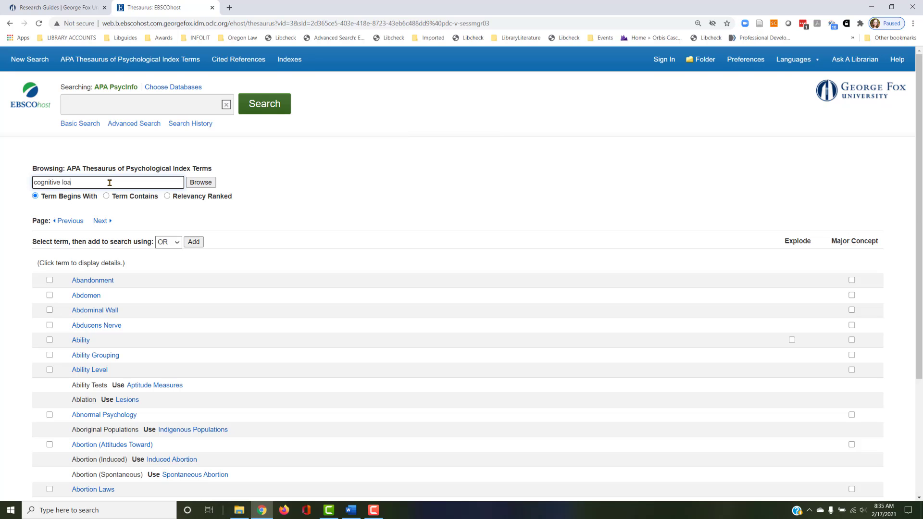
type("d")
key("Return")
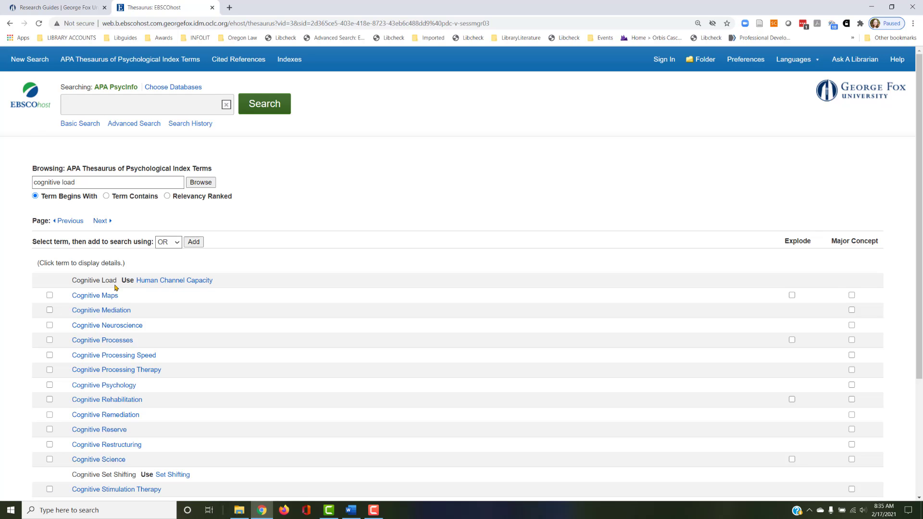
left_click(170, 285)
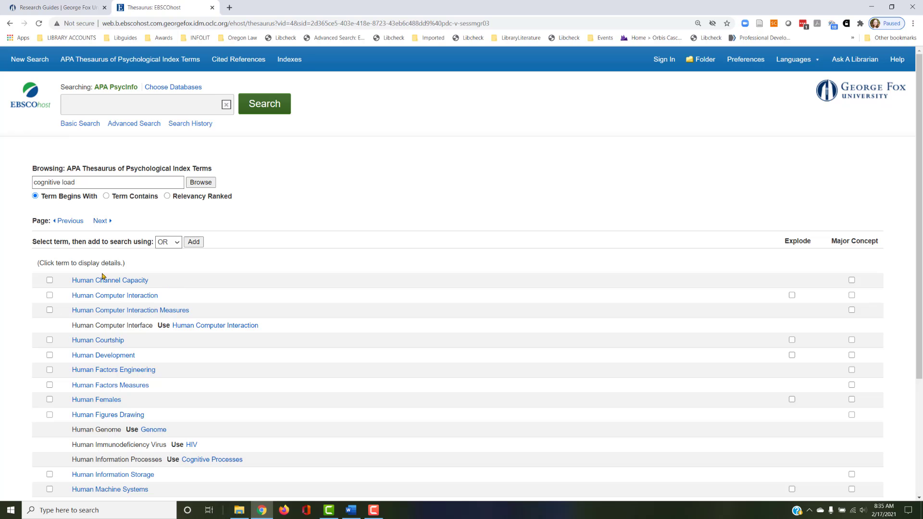
left_click(104, 282)
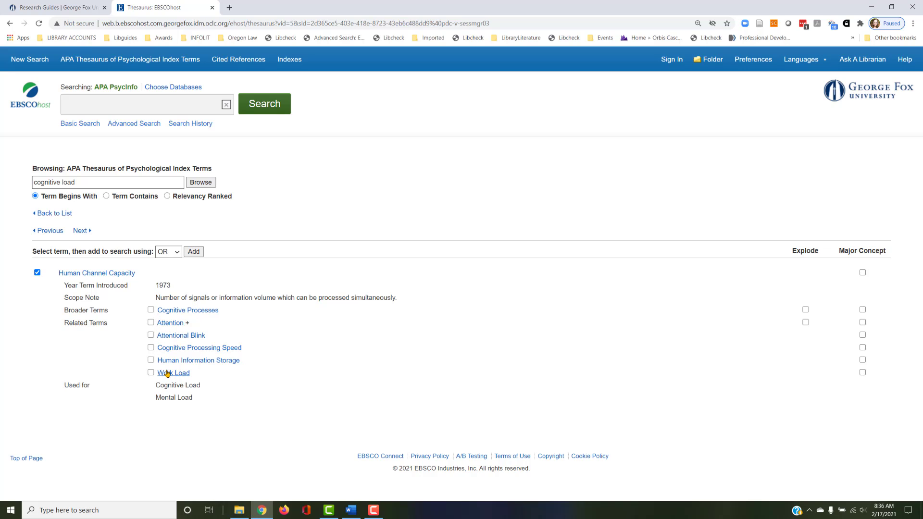
Add Human Channel Capacity and the related term Cognitive Processing Speed to the search with OR, and run it
left_click(151, 348)
left_click(194, 252)
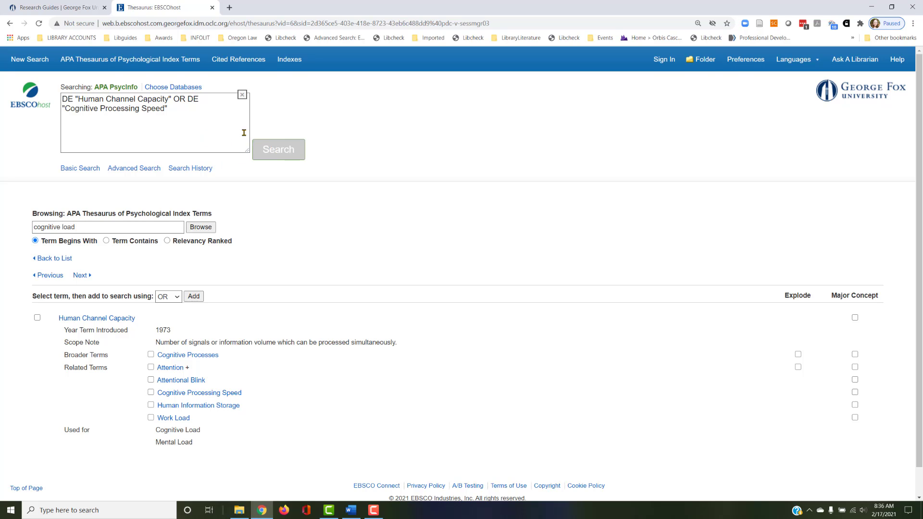
left_click(277, 152)
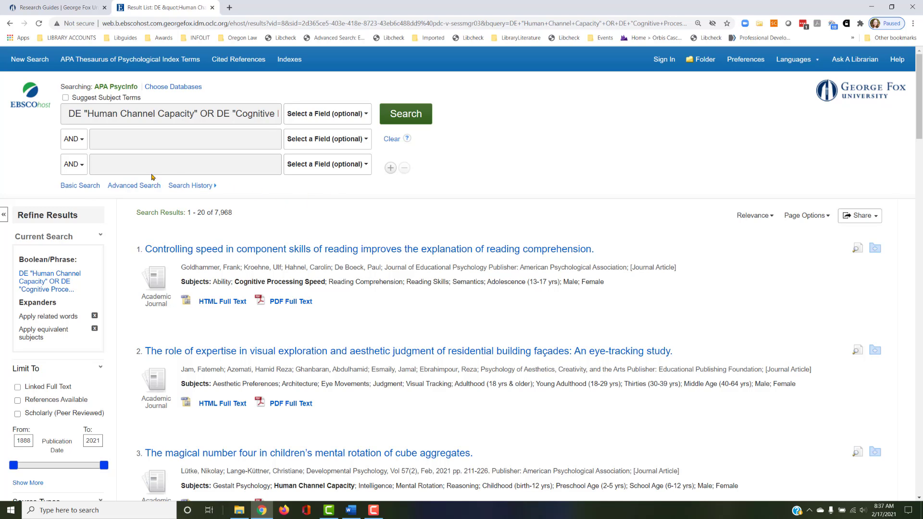
Add the quoted phrase "cognitive load" as a second search line combined with OR
left_click(75, 146)
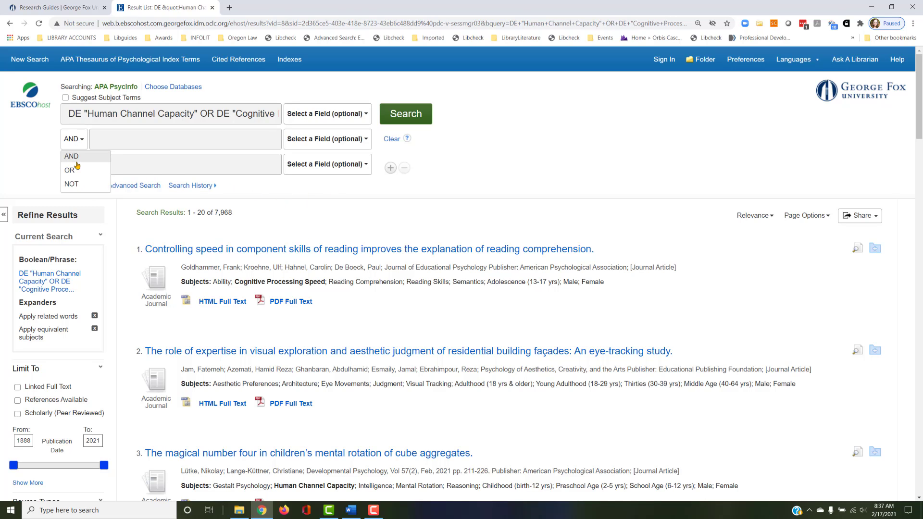
left_click(79, 171)
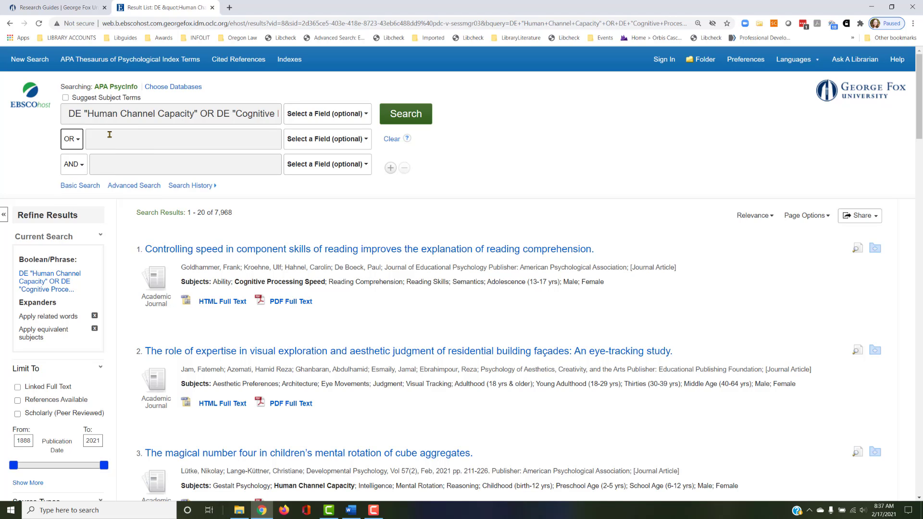
left_click(109, 134)
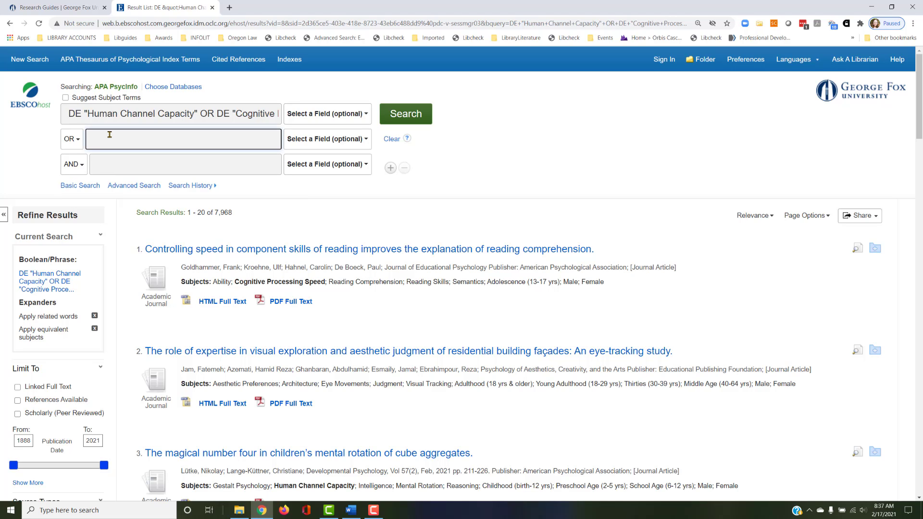
type("\"cognitive load")
Set the "cognitive load" line to the TX All Text field and run the combined search
left_click(321, 114)
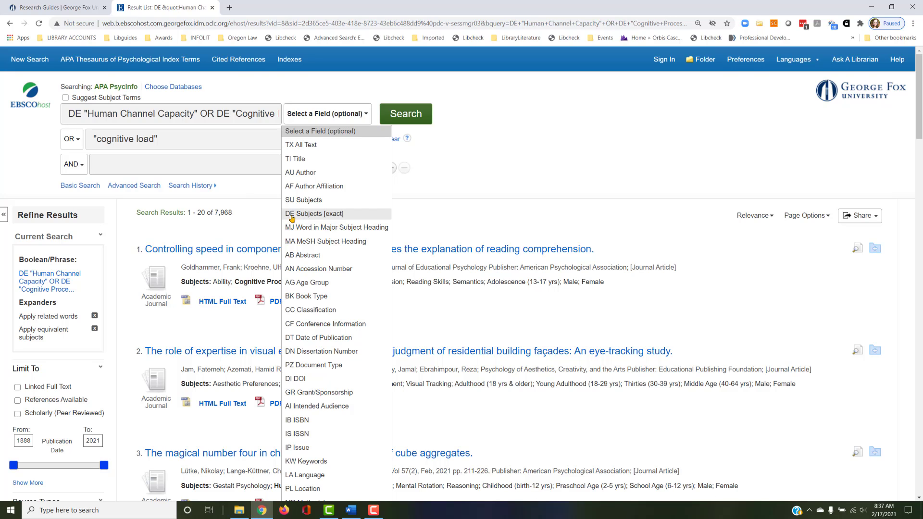
left_click(352, 114)
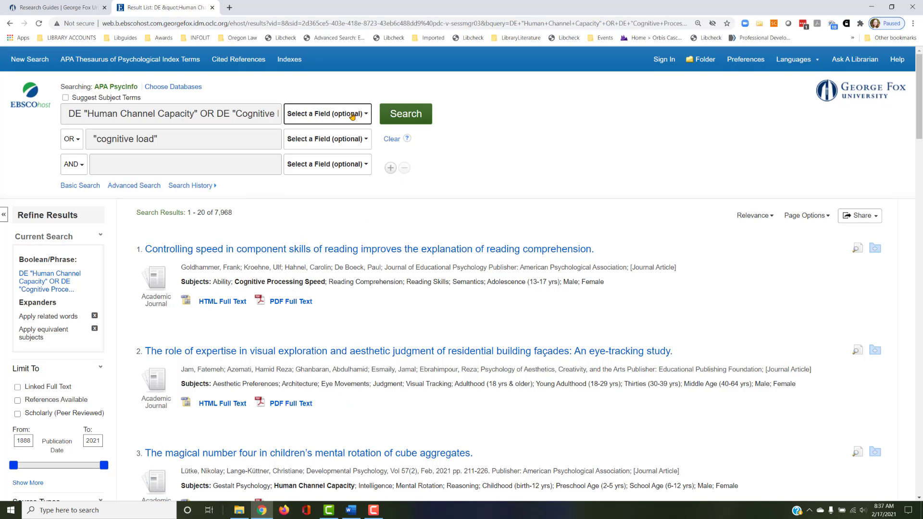
left_click(323, 144)
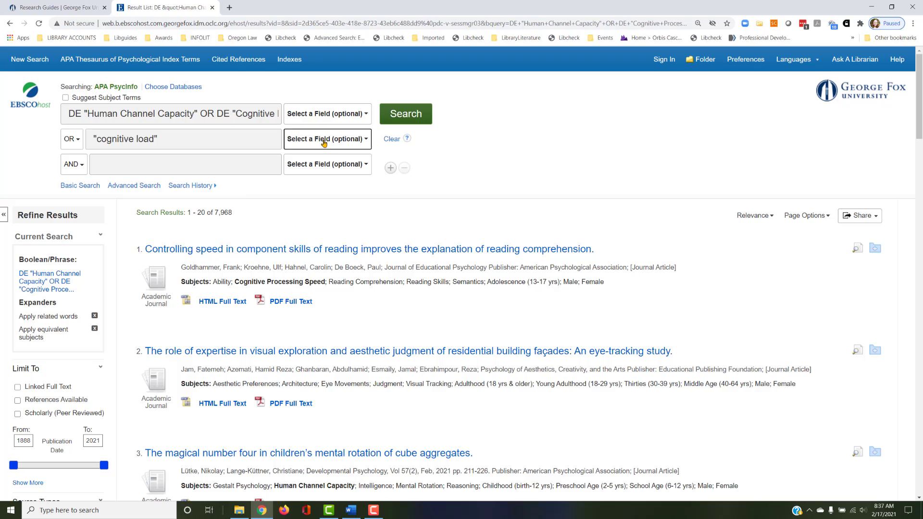
left_click(323, 142)
left_click(325, 171)
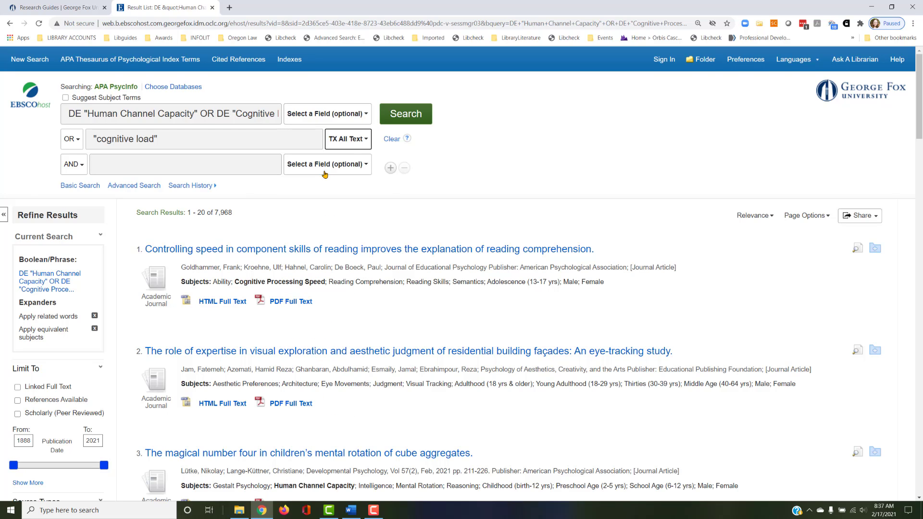
left_click(406, 117)
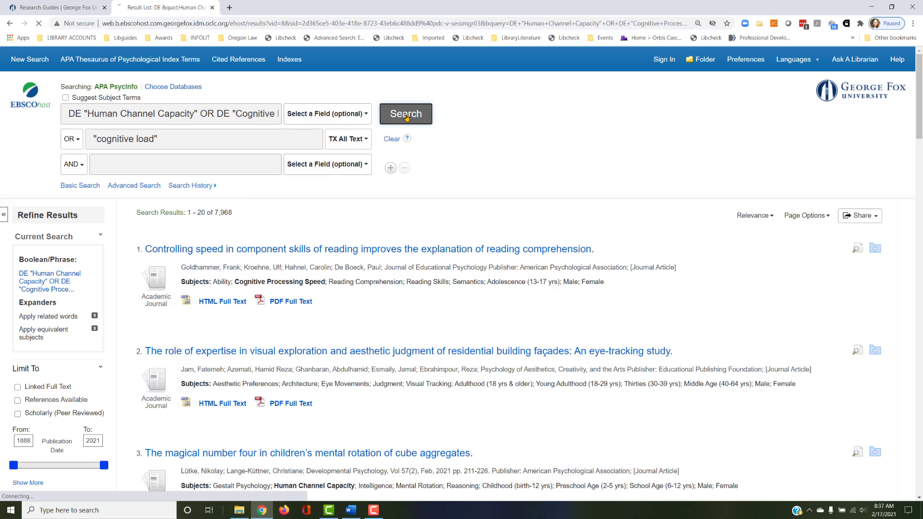